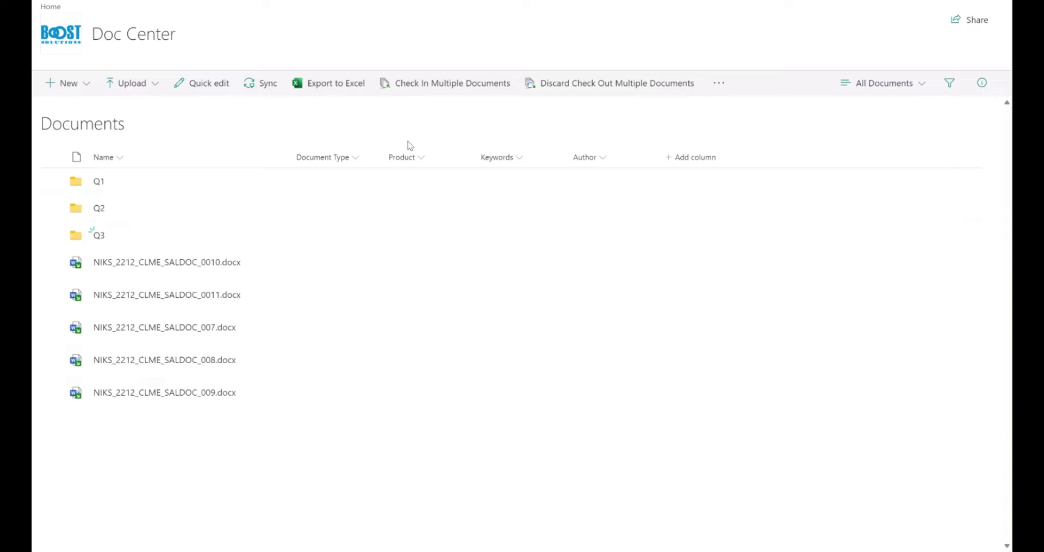
# - Include subfolders in the batch check-in and tick NIKS_2212_CLME_SALDOC files 0041, 0031, 0021 and 0012
pyautogui.click(430, 91)
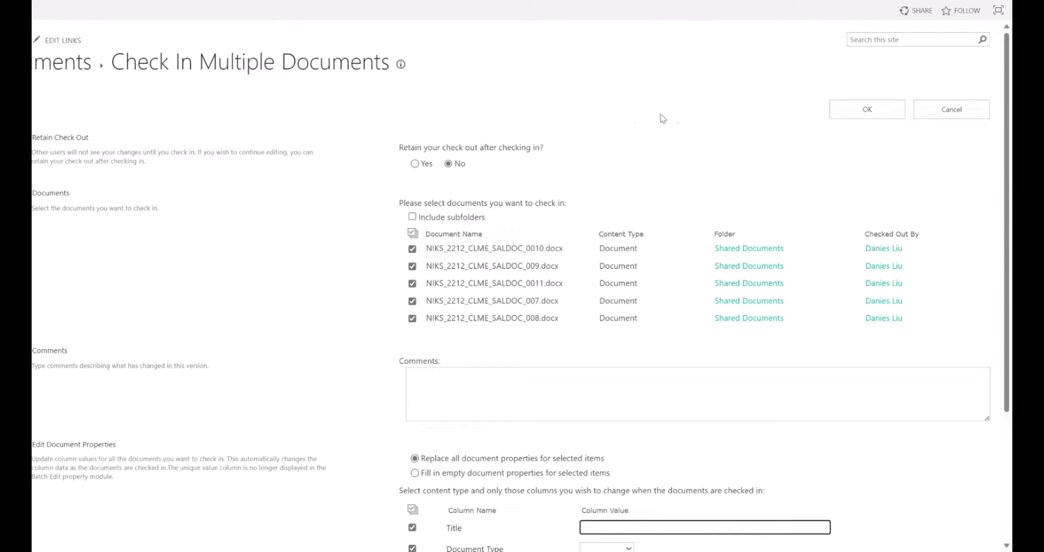
pyautogui.scroll(-2, 688, 137)
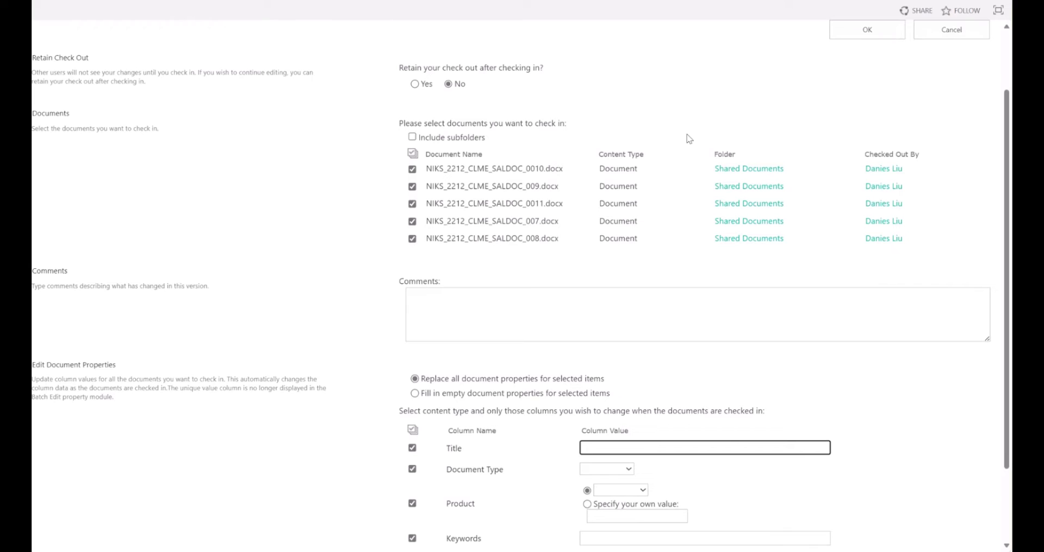
pyautogui.click(412, 136)
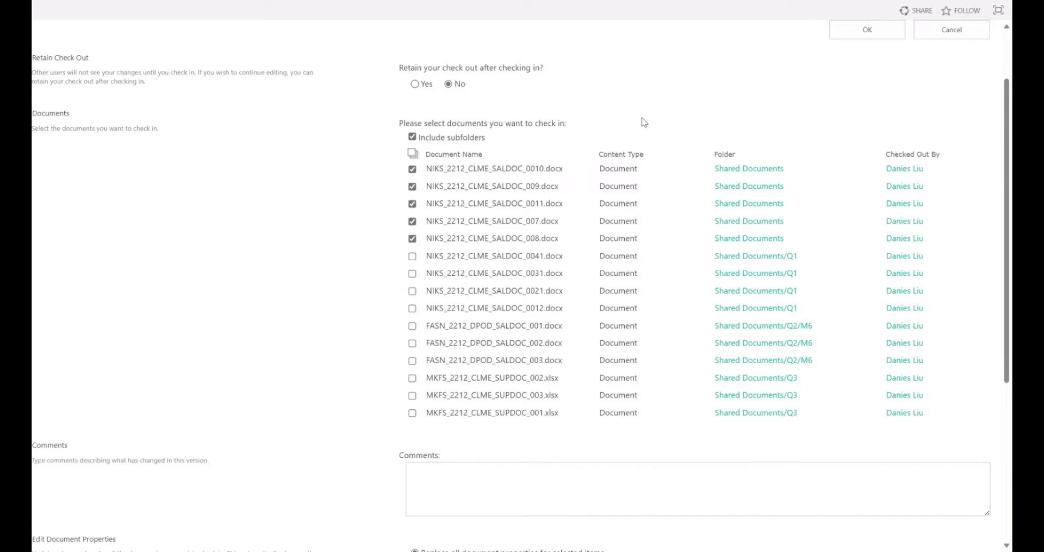
pyautogui.click(413, 256)
pyautogui.click(412, 273)
pyautogui.click(412, 291)
pyautogui.click(413, 308)
# - Set Document Type to Product, Product to PDFS, Keywords to 'features' and the author's name; exclude Title
pyautogui.scroll(-5, 374, 324)
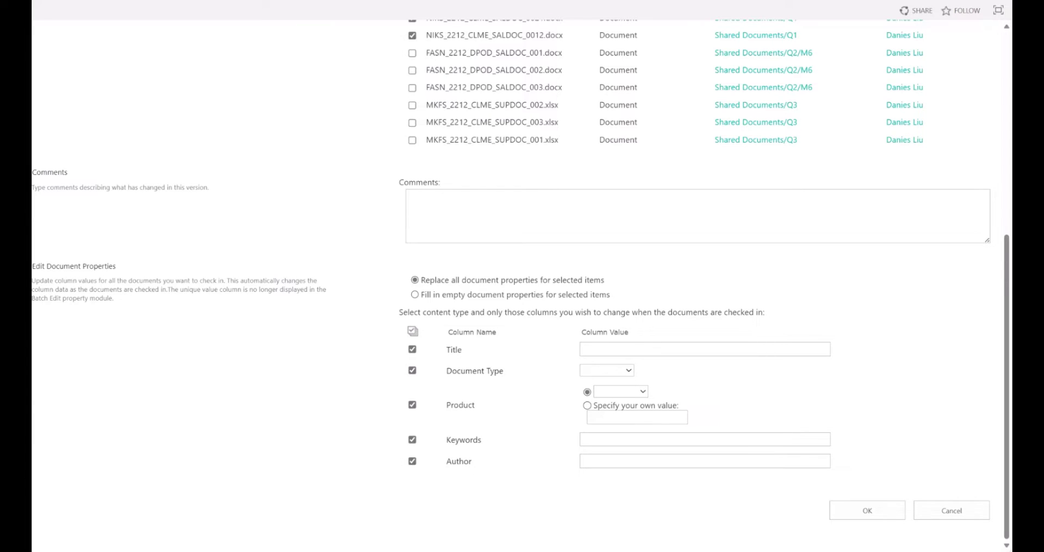
pyautogui.click(616, 370)
pyautogui.click(616, 395)
pyautogui.click(628, 393)
pyautogui.click(630, 435)
pyautogui.click(619, 438)
pyautogui.write('features')
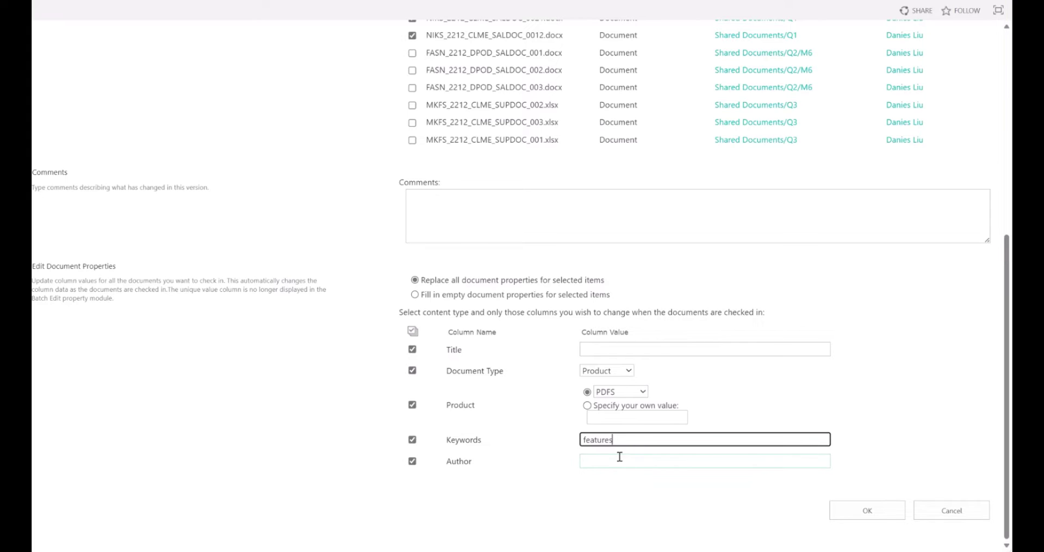
pyautogui.click(620, 460)
pyautogui.click(412, 349)
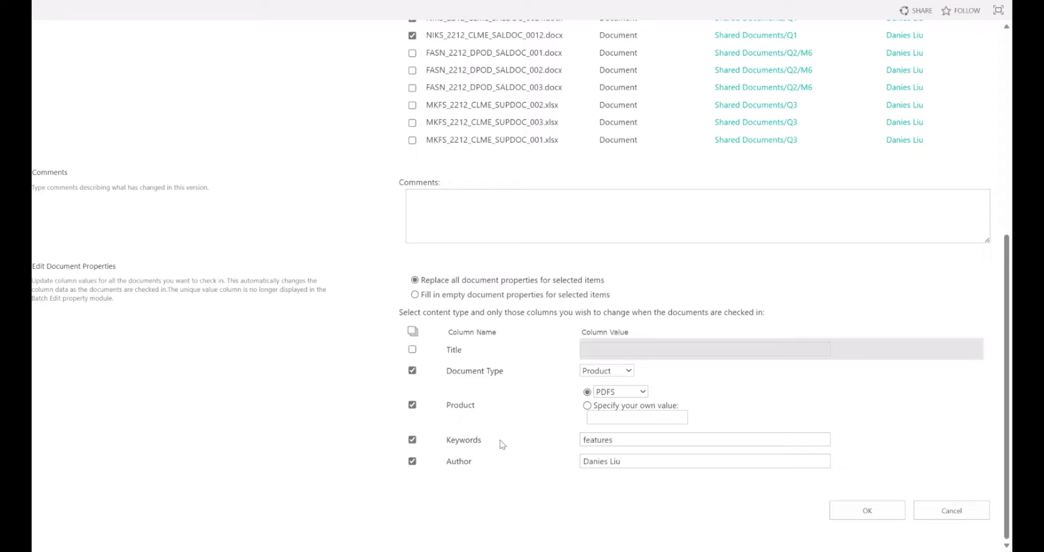
# - Submit the batch check-in and return to the Doc Center library with updated properties
pyautogui.click(877, 515)
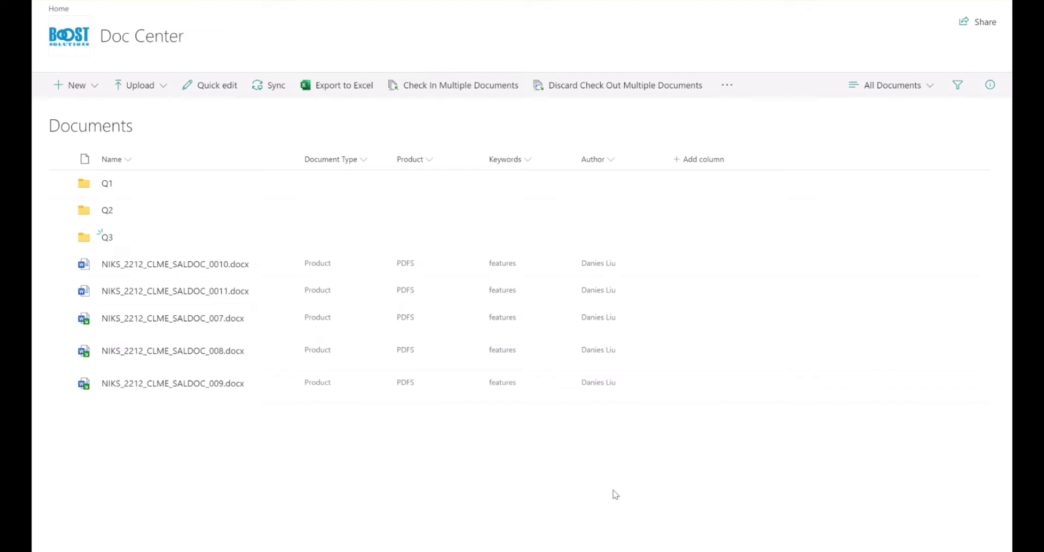
# - Discard check-out of all nine documents including subfolders, then view Q3 and return to the root
pyautogui.click(598, 91)
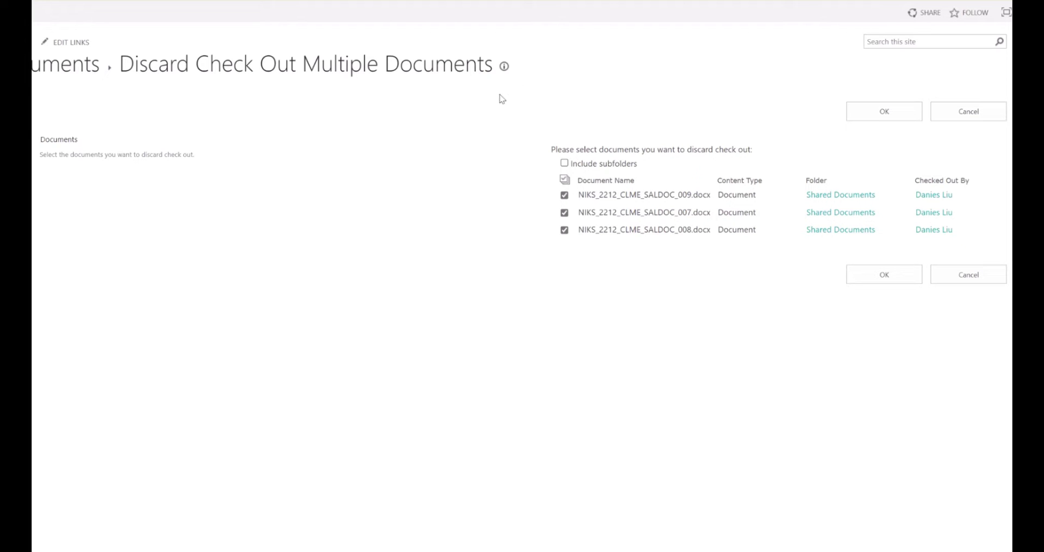
pyautogui.click(565, 163)
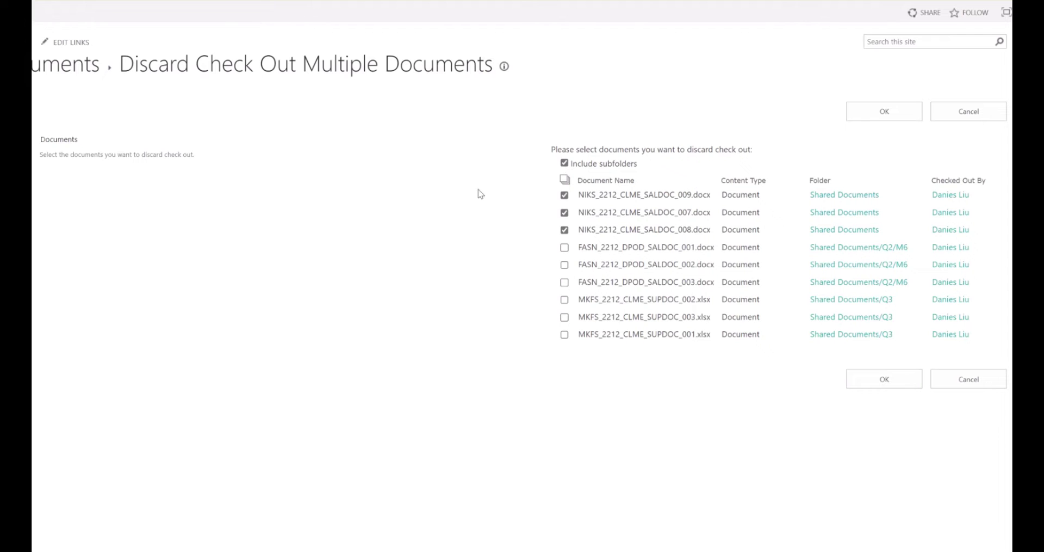
pyautogui.click(565, 181)
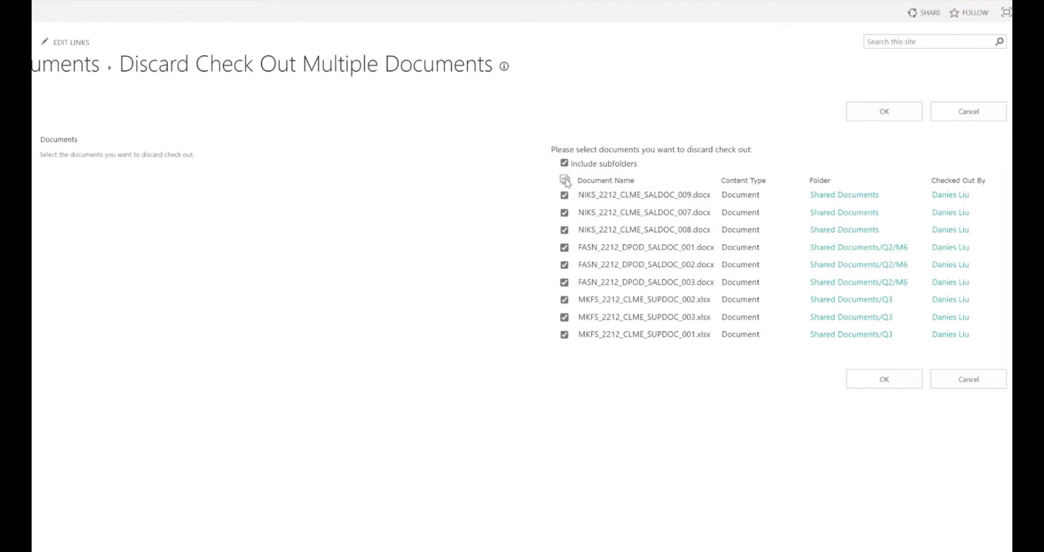
pyautogui.click(860, 383)
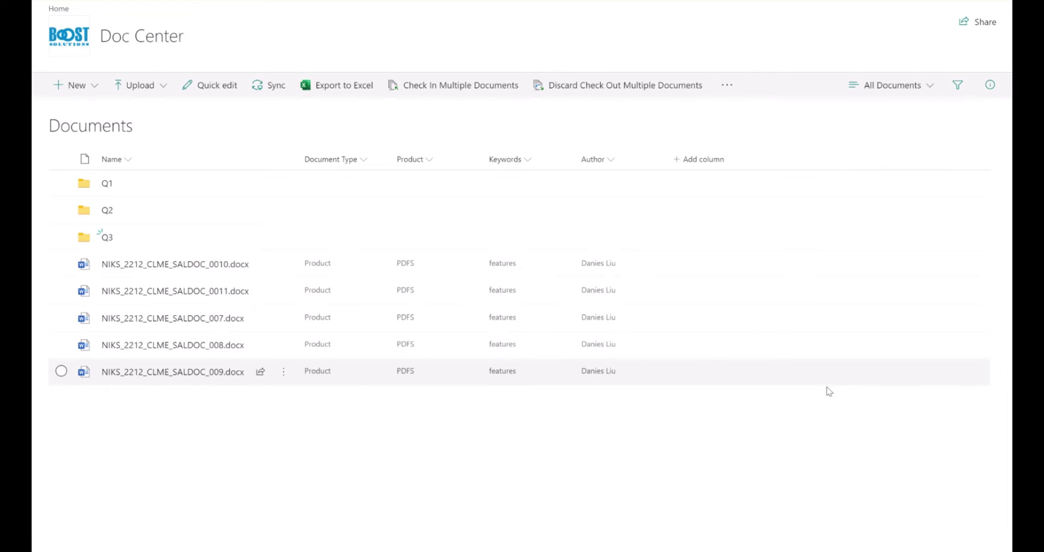
pyautogui.click(106, 240)
pyautogui.click(83, 127)
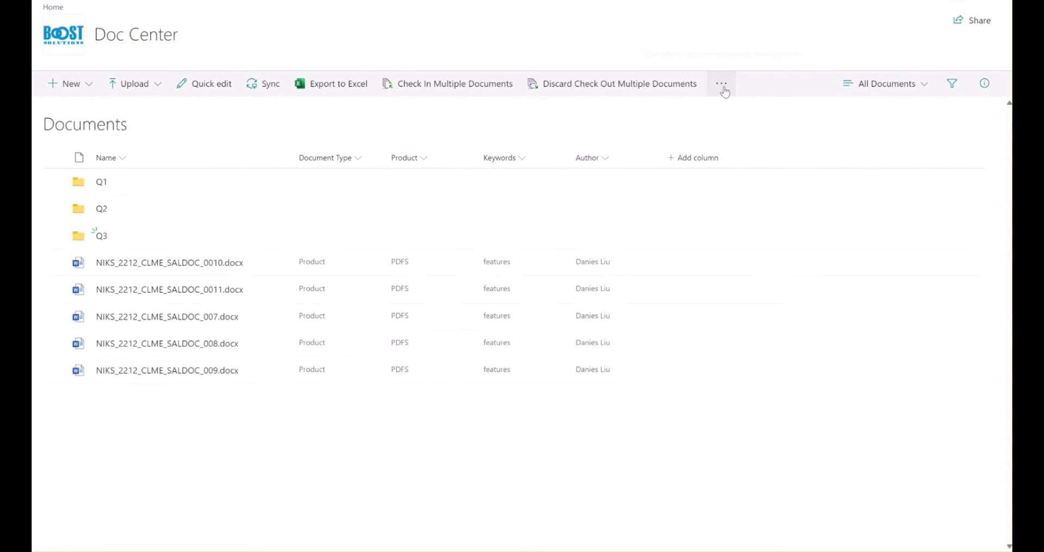
# - Upload the three MIFC_2213_ALIE_TECDOC .xlsx files through Upload Documents and Check In
pyautogui.click(721, 84)
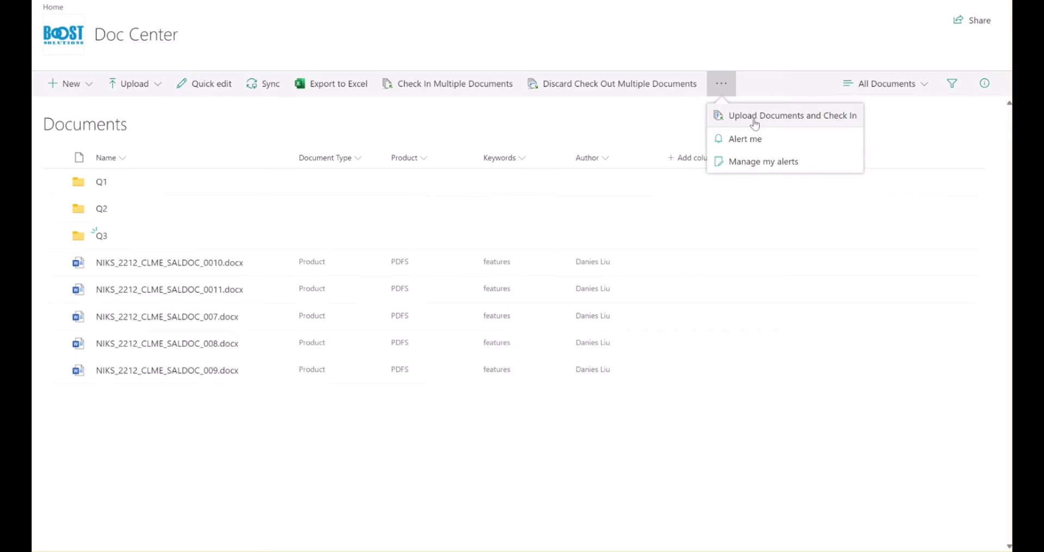
pyautogui.click(755, 121)
pyautogui.moveTo(33, 274); pyautogui.dragTo(423, 306)
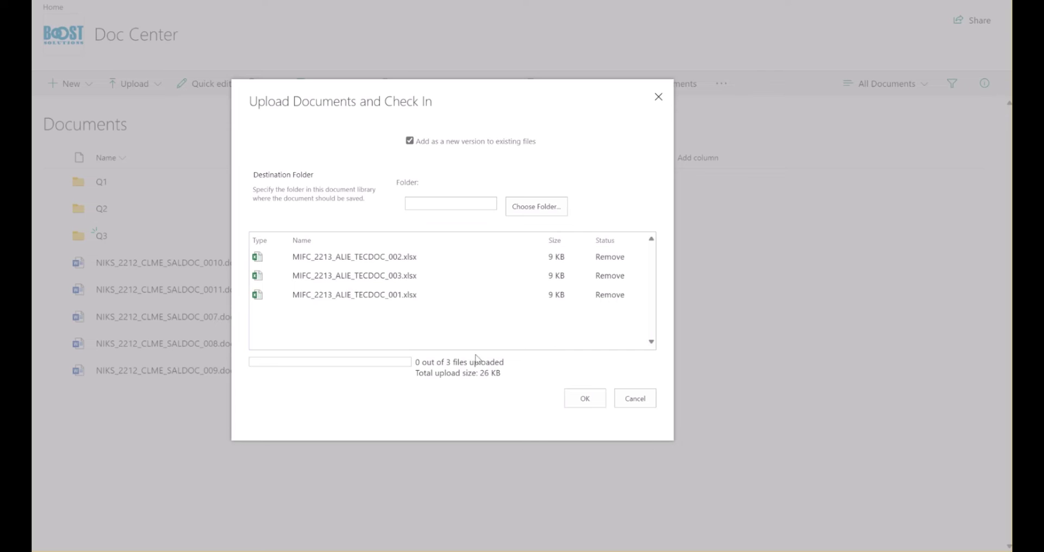
pyautogui.click(571, 401)
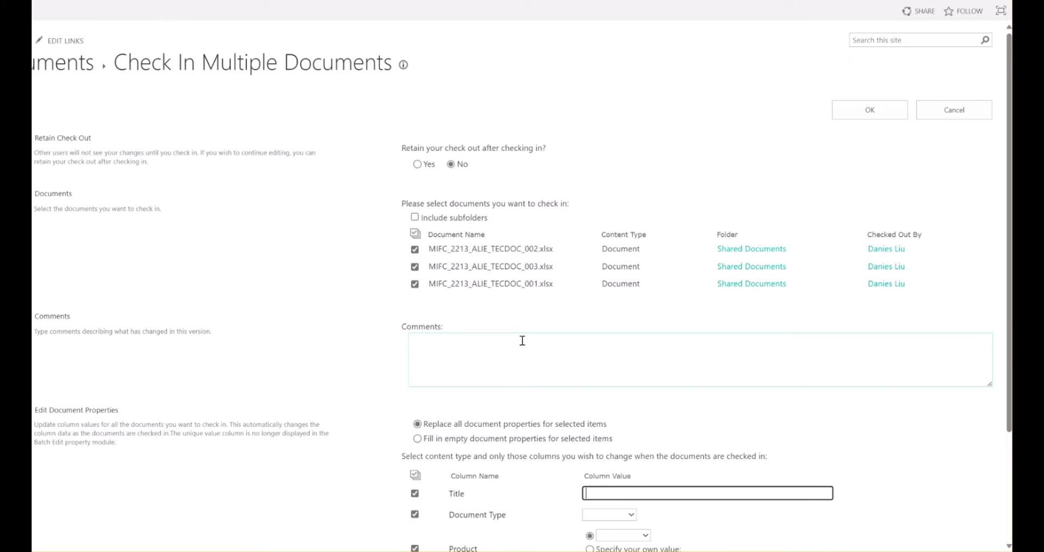
# - Check in the spreadsheets with Technology, DOCSHARE, Keywords 'technical notes' and the author's name, Title excluded
pyautogui.scroll(-1, 527, 344)
pyautogui.scroll(-1, 525, 348)
pyautogui.click(415, 349)
pyautogui.click(626, 371)
pyautogui.click(617, 406)
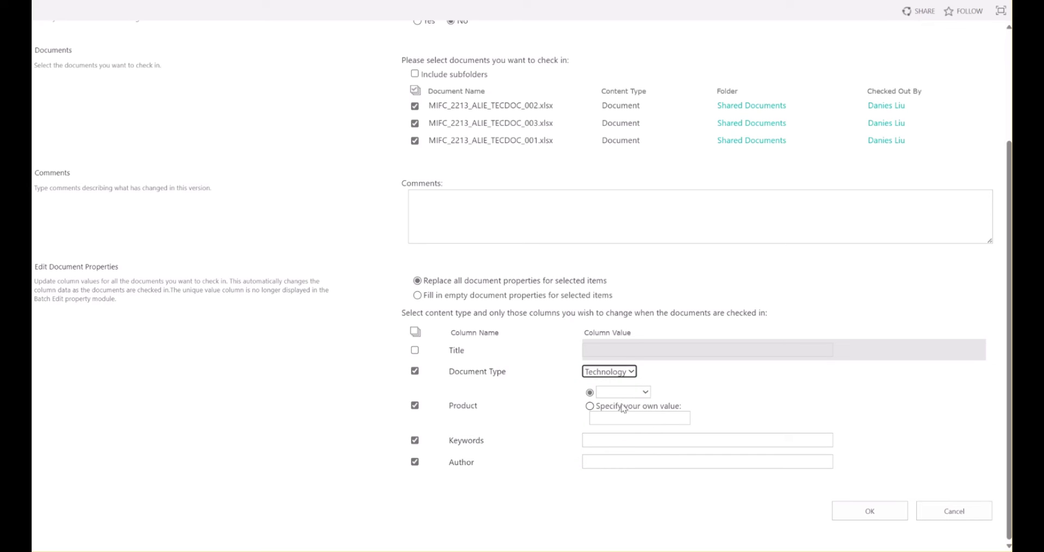
pyautogui.click(623, 392)
pyautogui.click(629, 459)
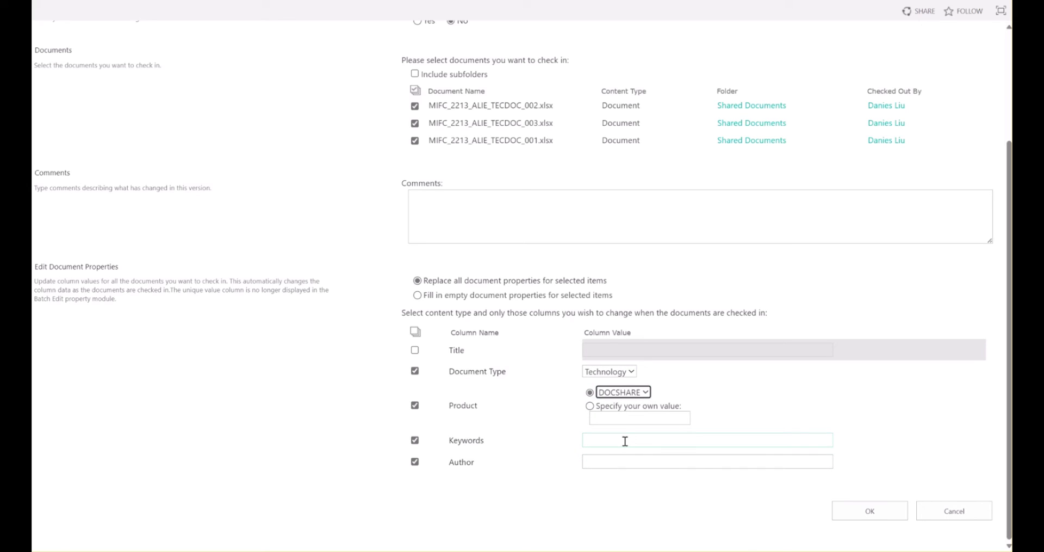
pyautogui.click(625, 440)
pyautogui.write('technical notes')
pyautogui.click(597, 461)
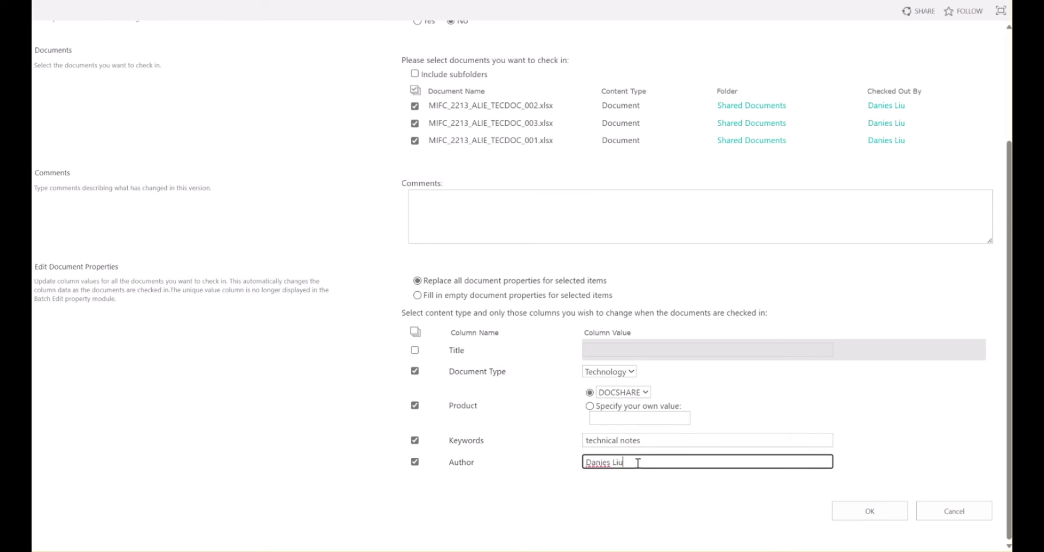
pyautogui.click(860, 511)
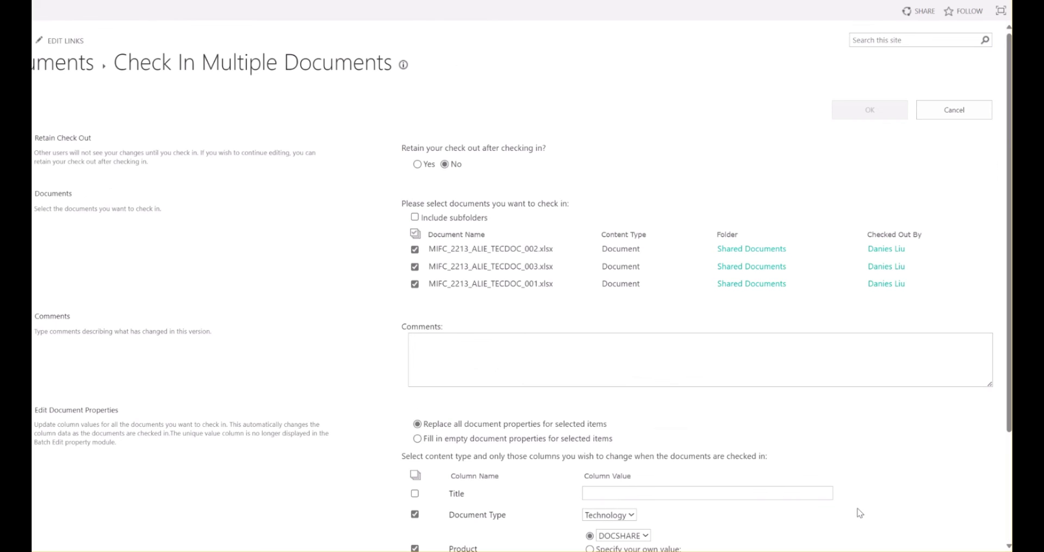